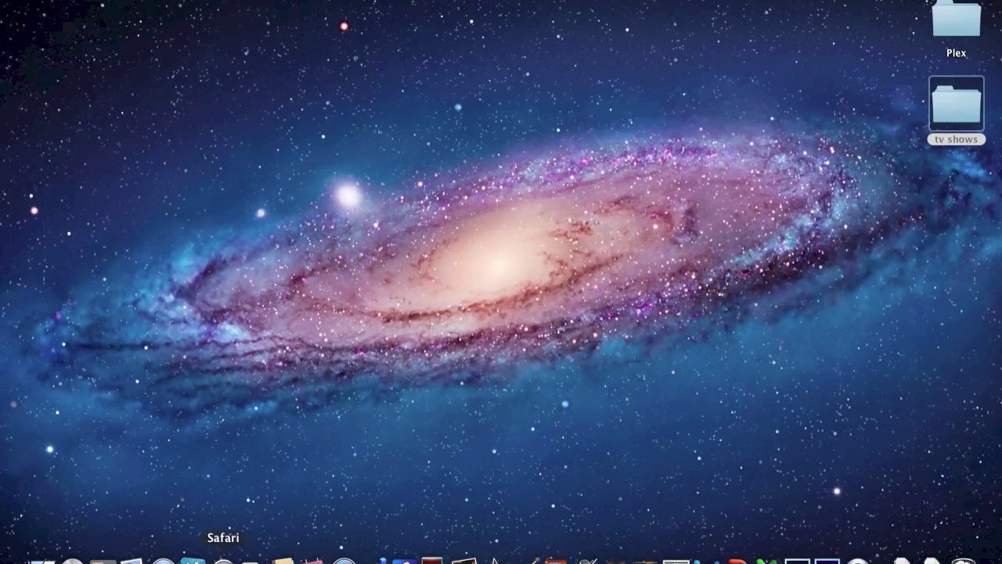
# Step: Open Safari, search Google for "plex" and open the Get Plex! download page
pyautogui.click(224, 557)
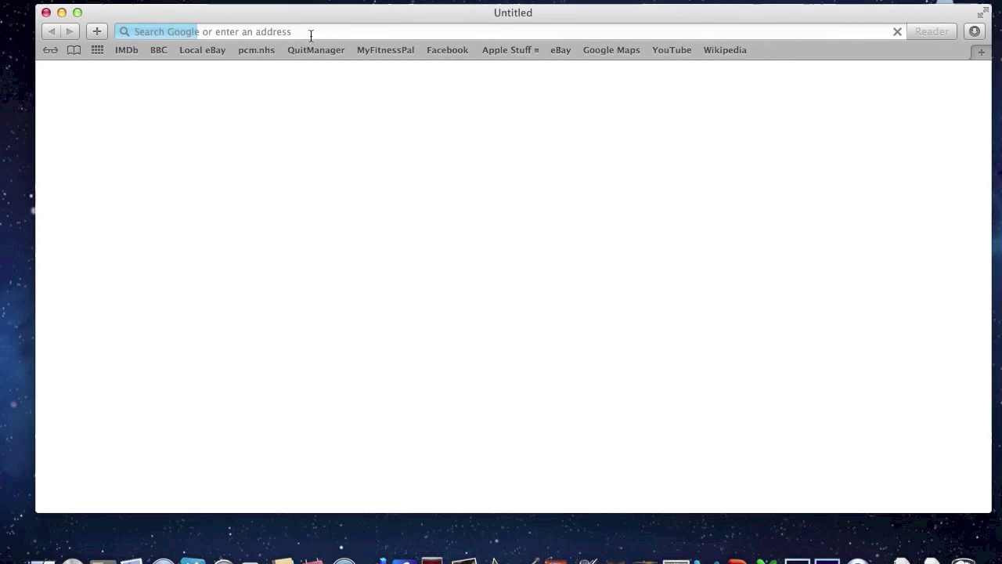
pyautogui.click(312, 31)
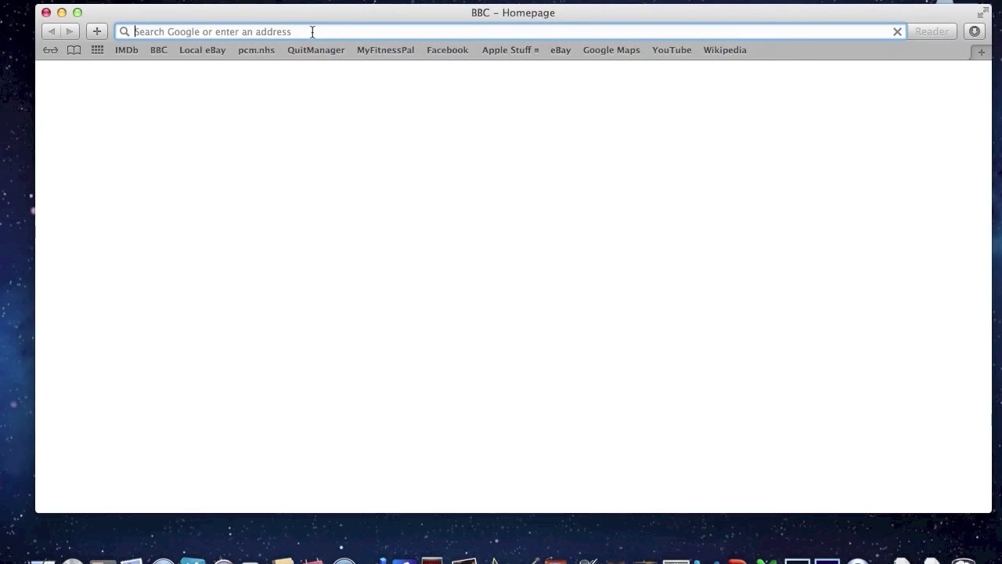
pyautogui.write('p')
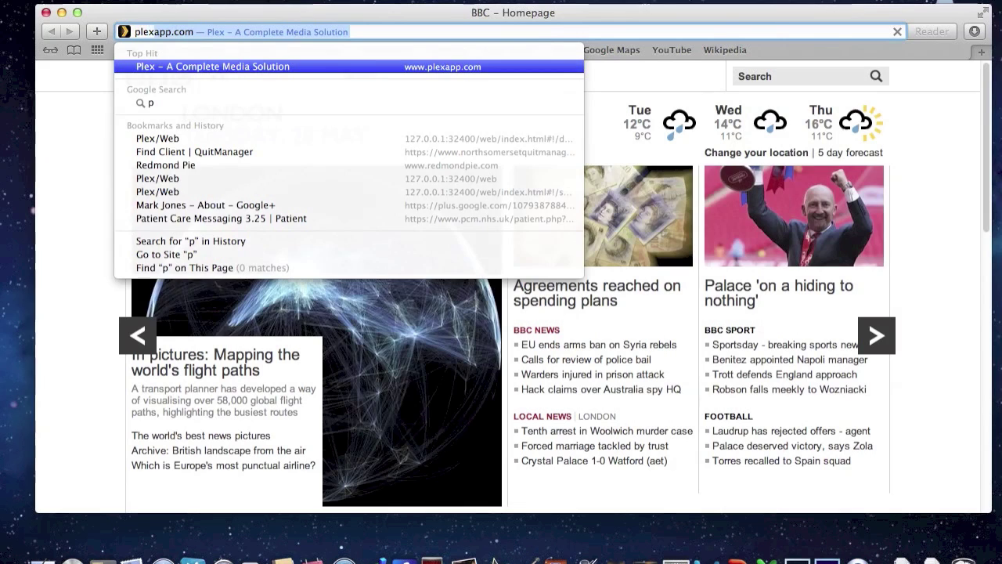
pyautogui.write('lex')
pyautogui.press('BackSpace')
pyautogui.press('Return')
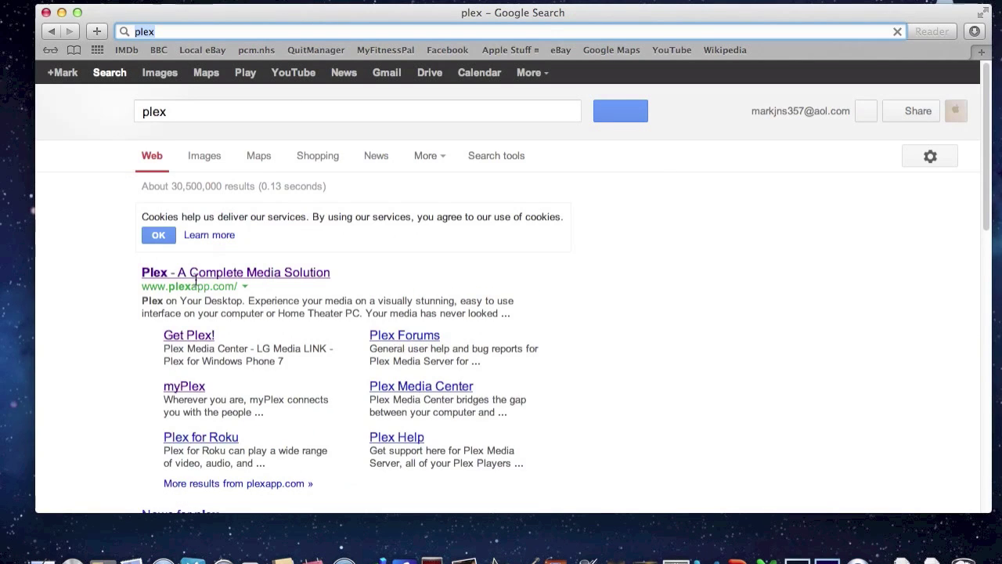
pyautogui.click(188, 337)
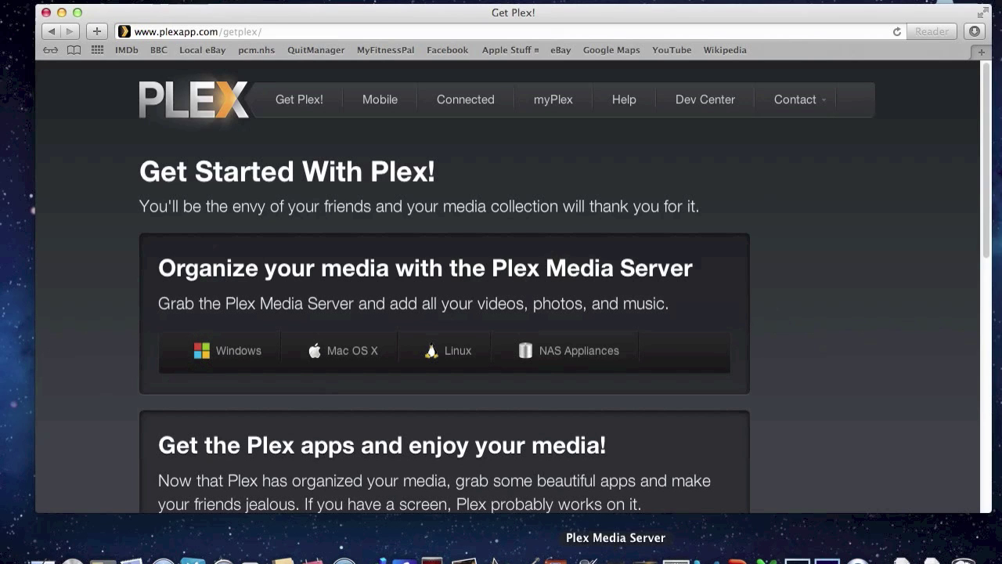
# Step: Switch to Plex Media Server, browse the Movies section of the library and return to the dashboard
pyautogui.click(616, 558)
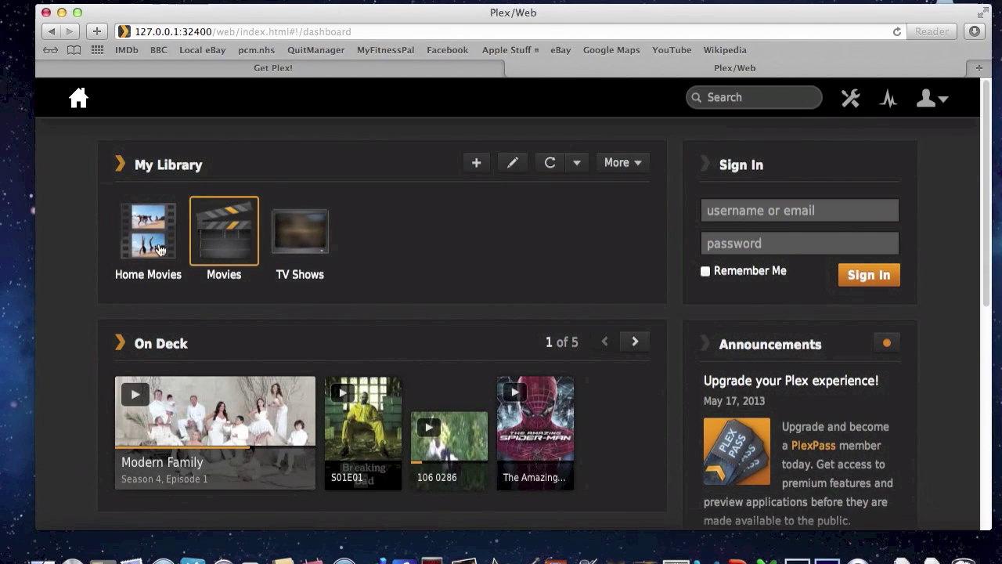
pyautogui.click(233, 251)
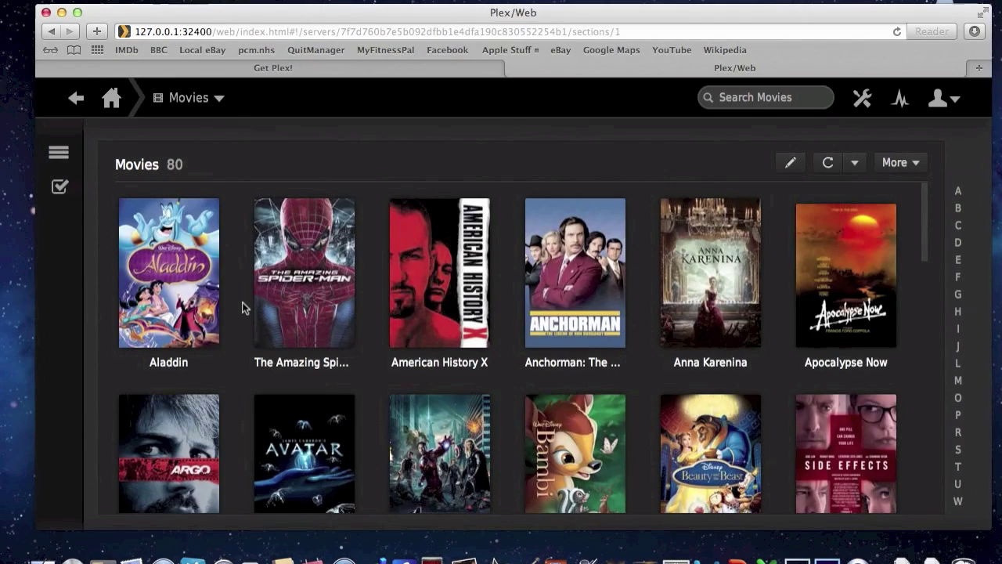
pyautogui.scroll(-5, 243, 307)
pyautogui.scroll(-3, 243, 307)
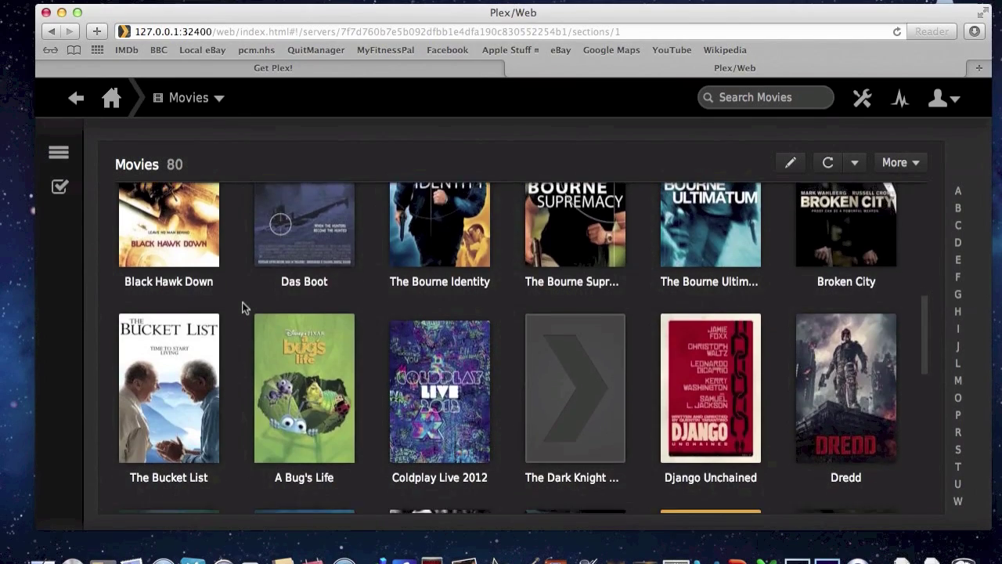
pyautogui.scroll(-4, 243, 307)
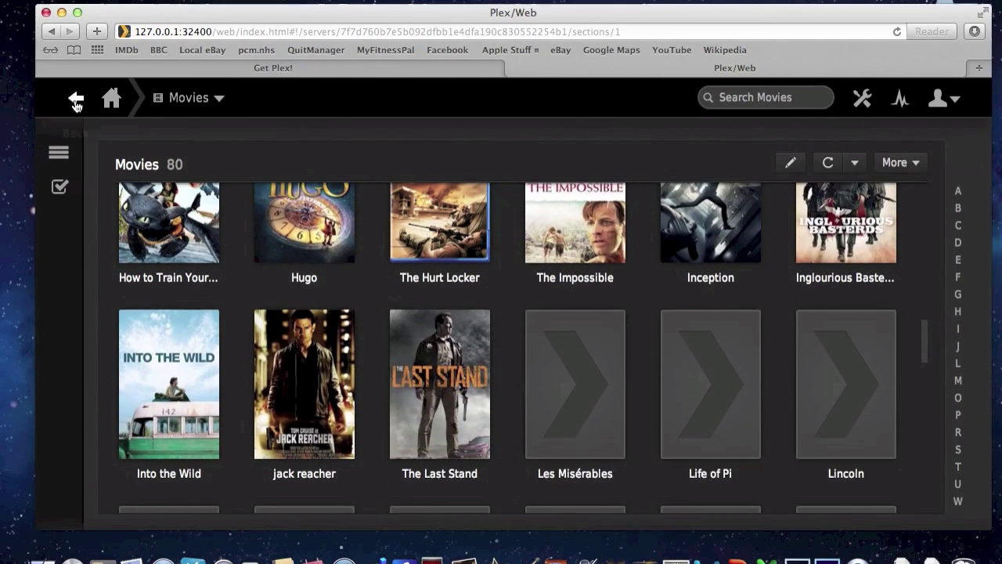
pyautogui.click(76, 103)
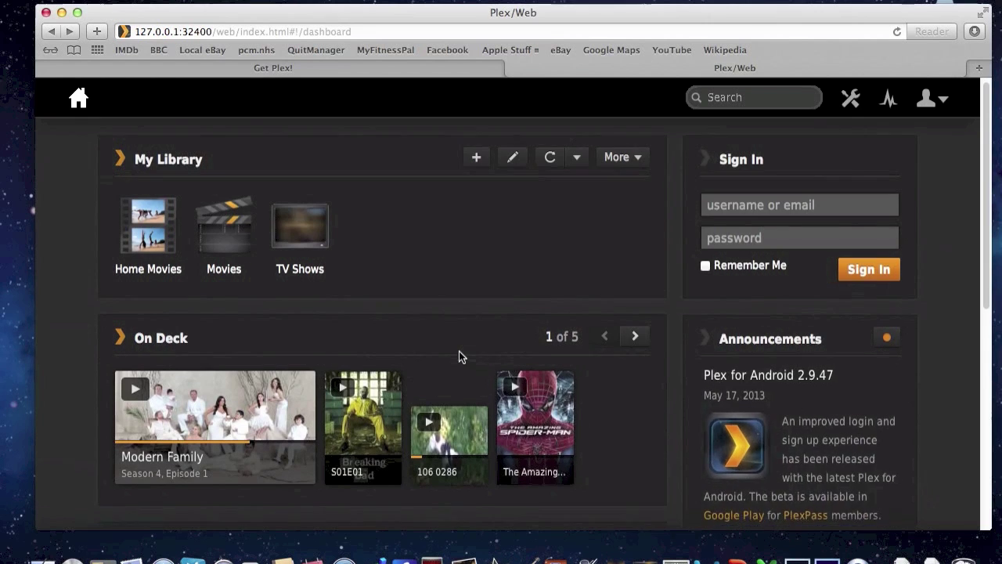
# Step: Look through the dashboard's On Deck, Recently Added and Channels areas, and return to My Library
pyautogui.scroll(-3, 459, 352)
pyautogui.scroll(-10, 459, 356)
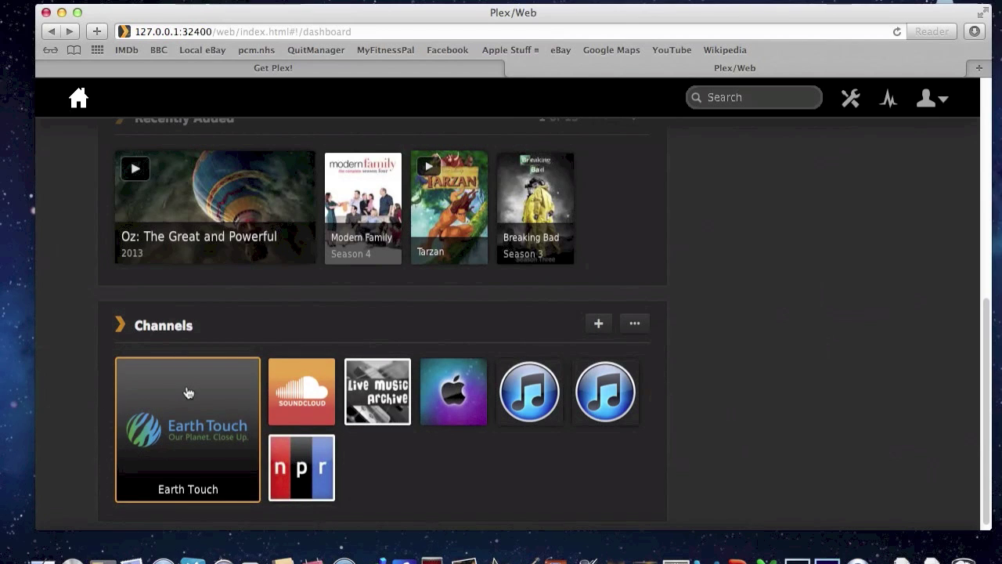
pyautogui.scroll(-1, 188, 393)
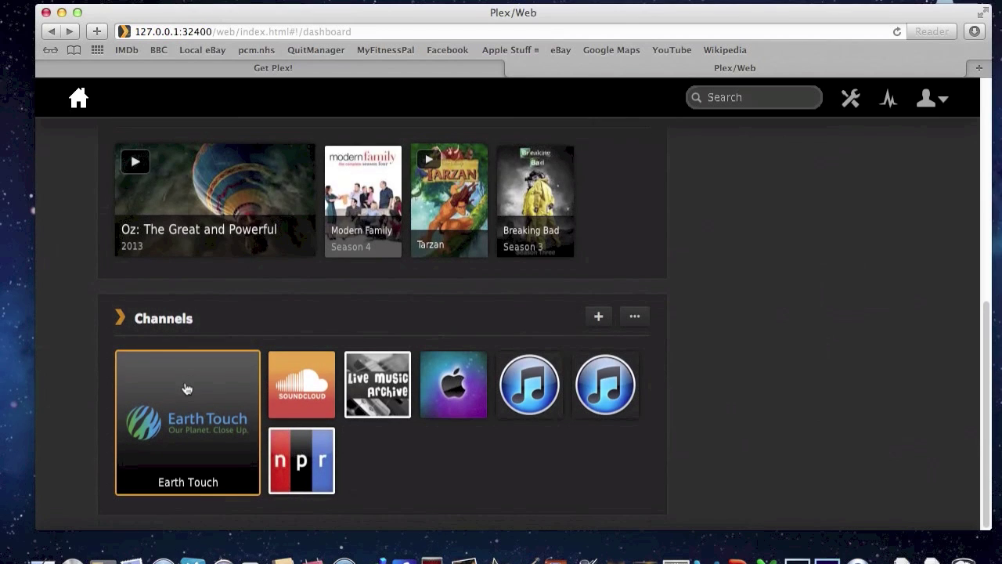
pyautogui.scroll(10, 187, 389)
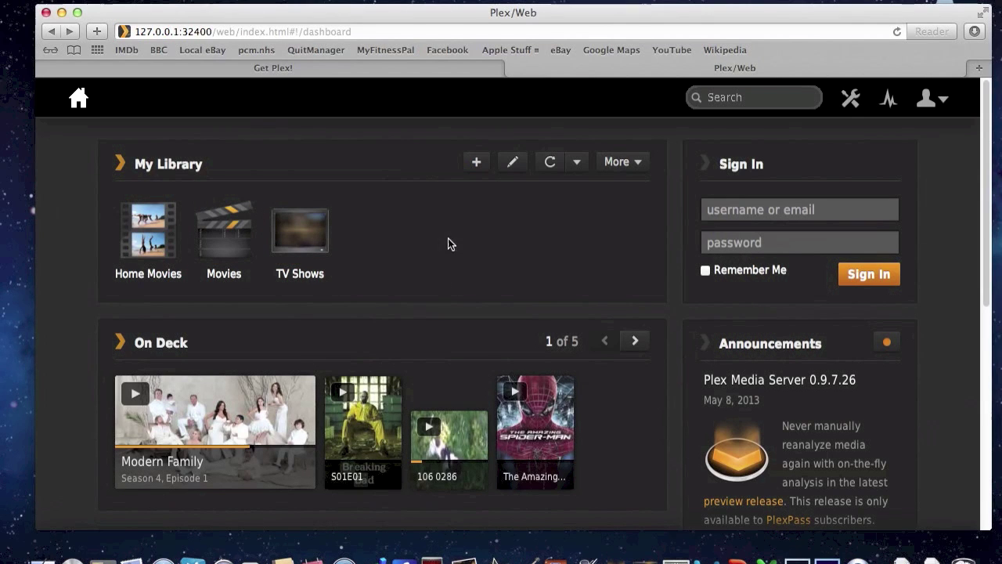
# Step: Check the contents of the "tv shows" folder on the desktop, close it and put the browser window back in place
pyautogui.moveTo(576, 18); pyautogui.dragTo(488, 140)
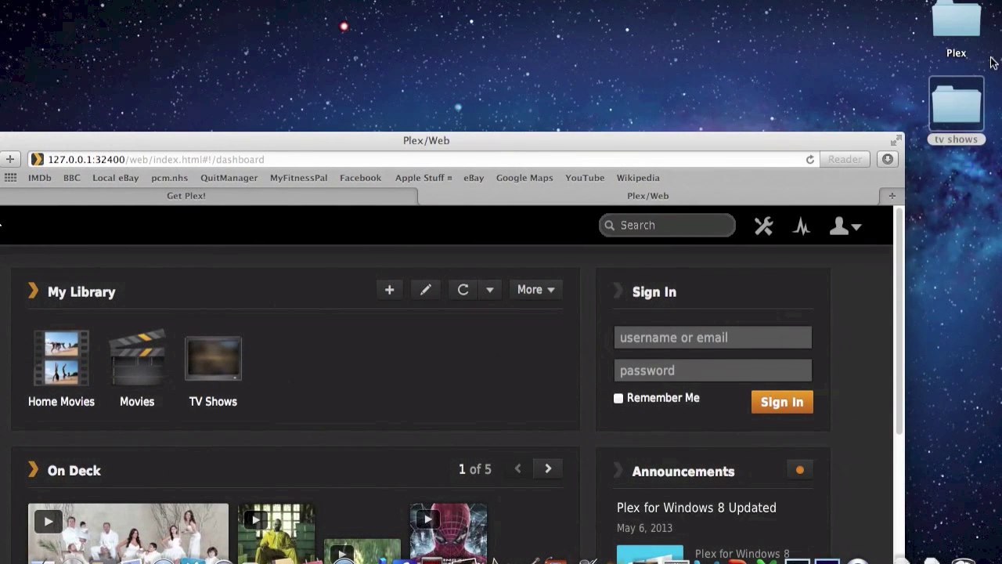
pyautogui.click(956, 107)
pyautogui.doubleClick(957, 106)
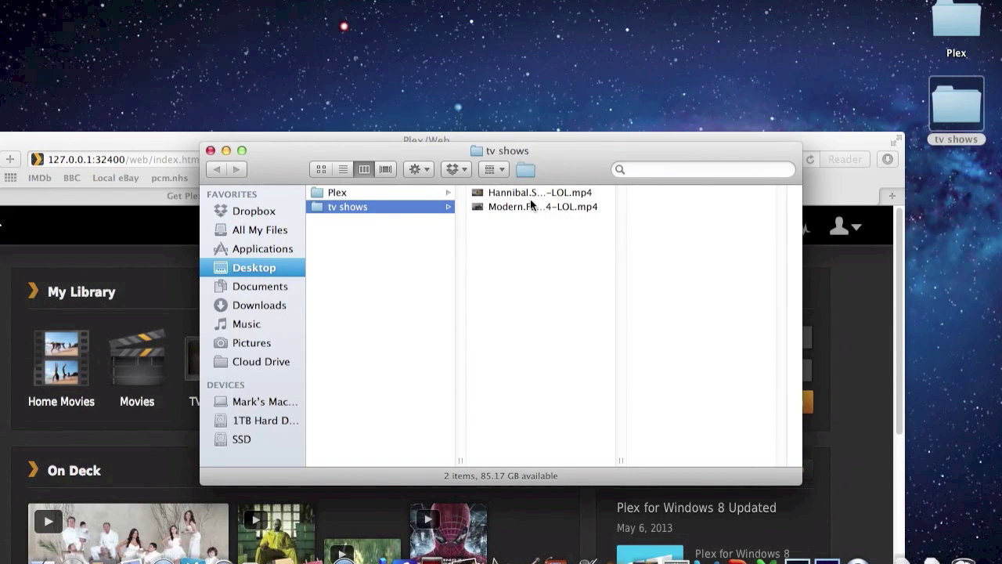
pyautogui.click(210, 151)
pyautogui.moveTo(271, 138); pyautogui.dragTo(359, 11)
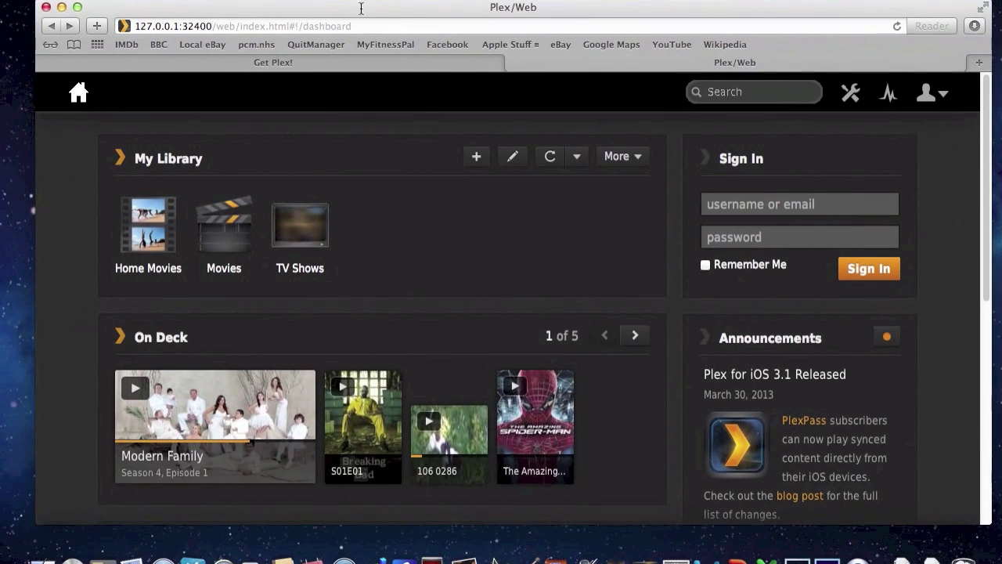
# Step: Start a new library section of type TV Shows and name it "TV Shows 2"
pyautogui.click(476, 159)
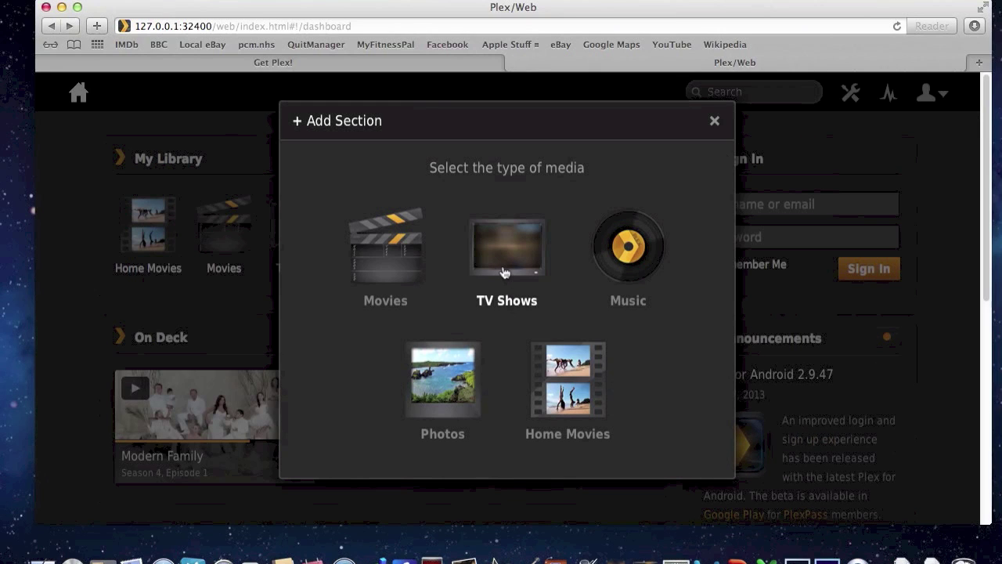
pyautogui.click(504, 272)
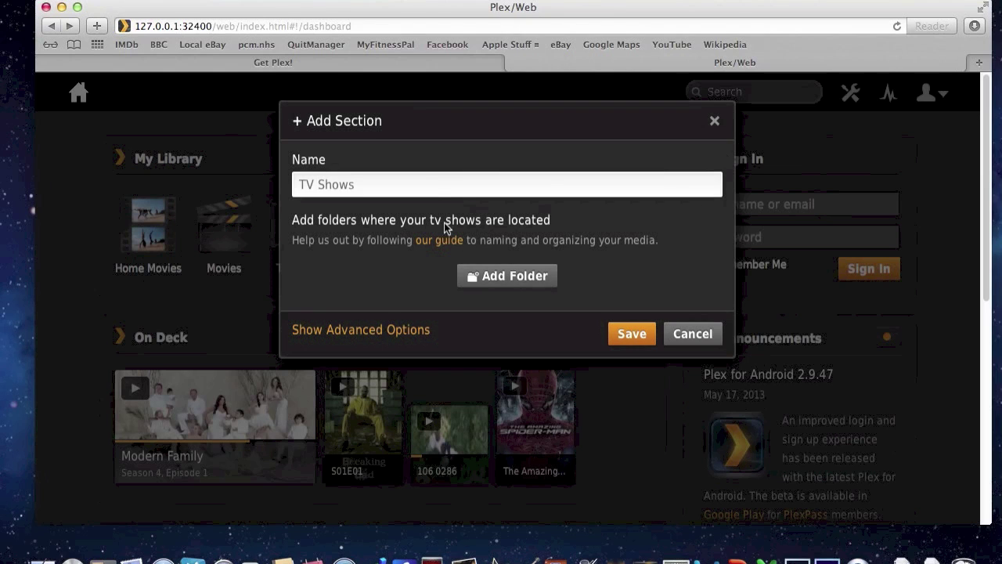
pyautogui.click(422, 187)
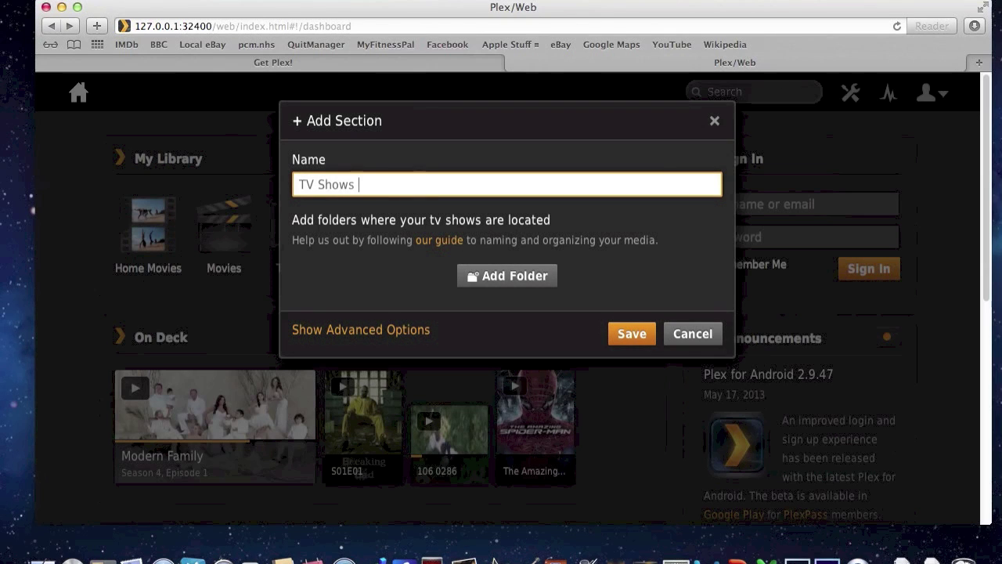
pyautogui.write('2')
# Step: Add the "tv shows" folder from the user's Desktop on the SSD as the section's source and save the section
pyautogui.click(492, 278)
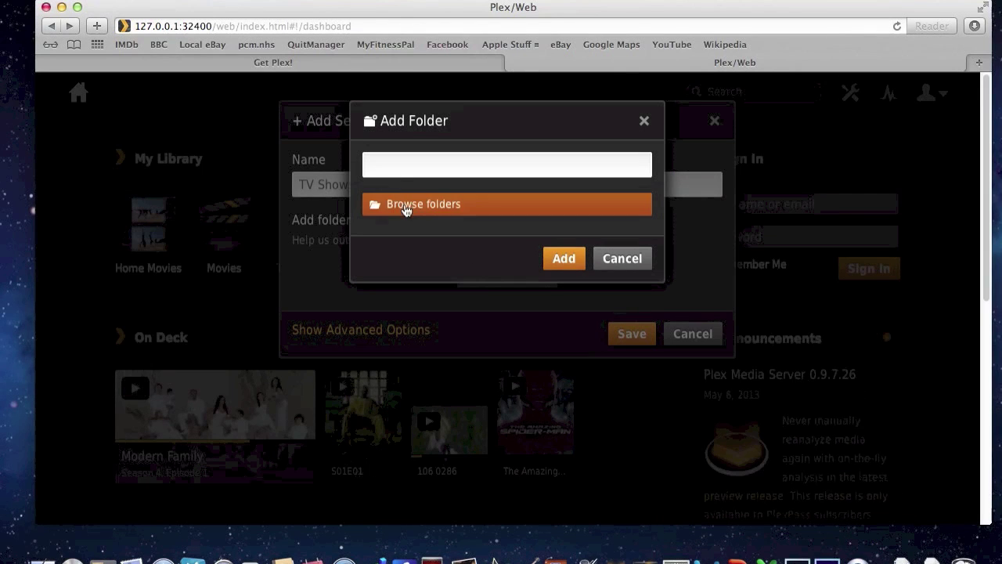
pyautogui.click(405, 207)
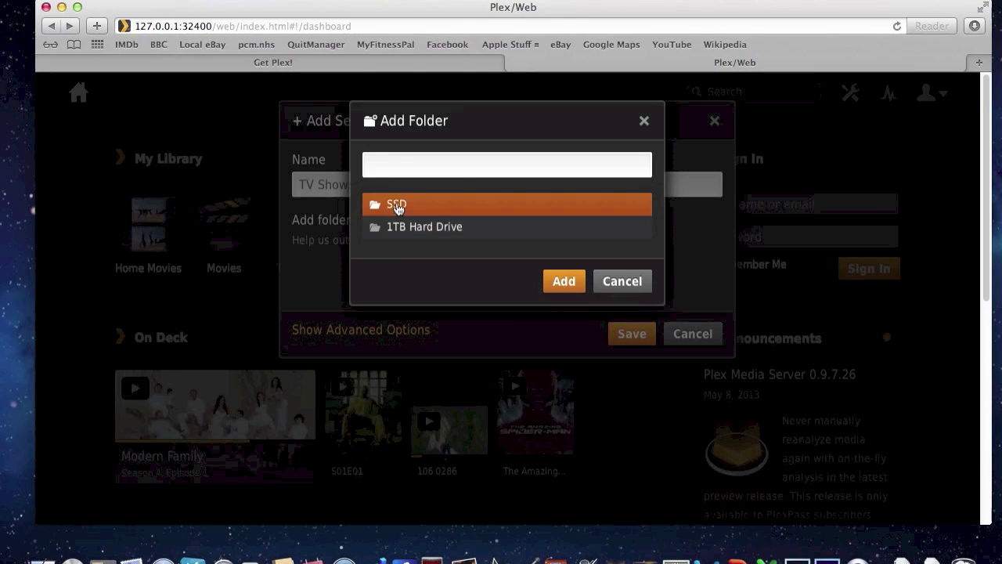
pyautogui.click(397, 207)
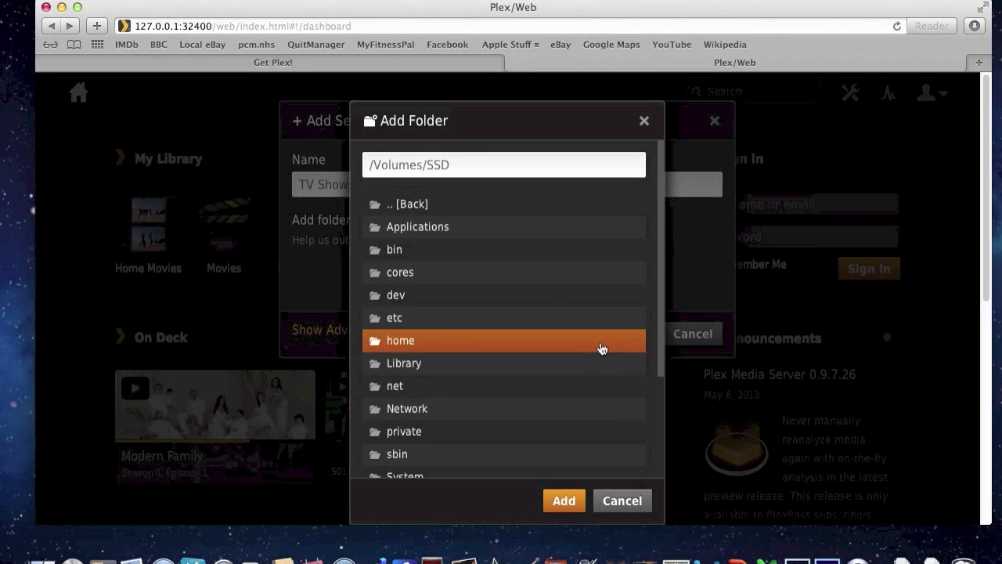
pyautogui.moveTo(659, 351); pyautogui.dragTo(648, 465)
pyautogui.click(464, 392)
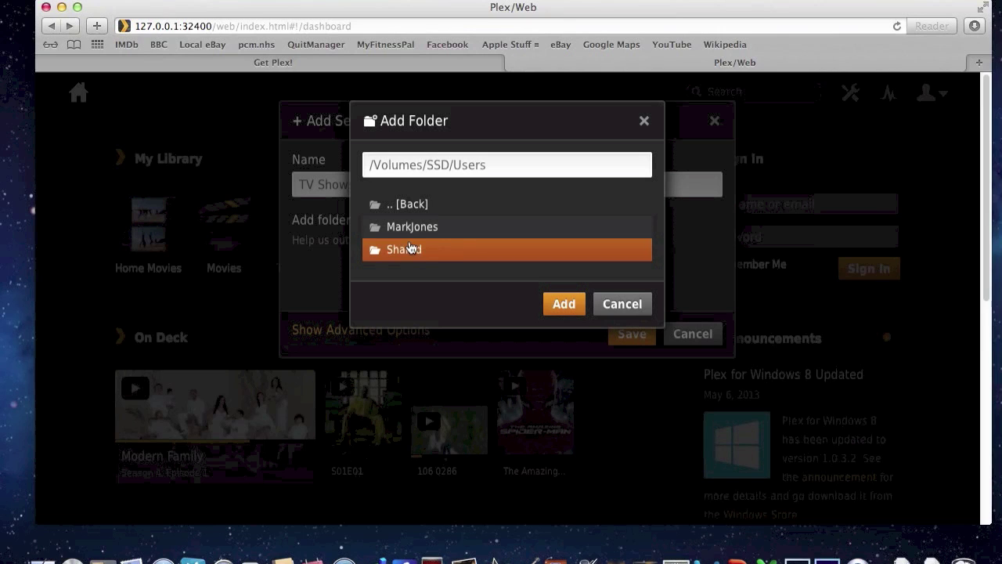
pyautogui.click(416, 227)
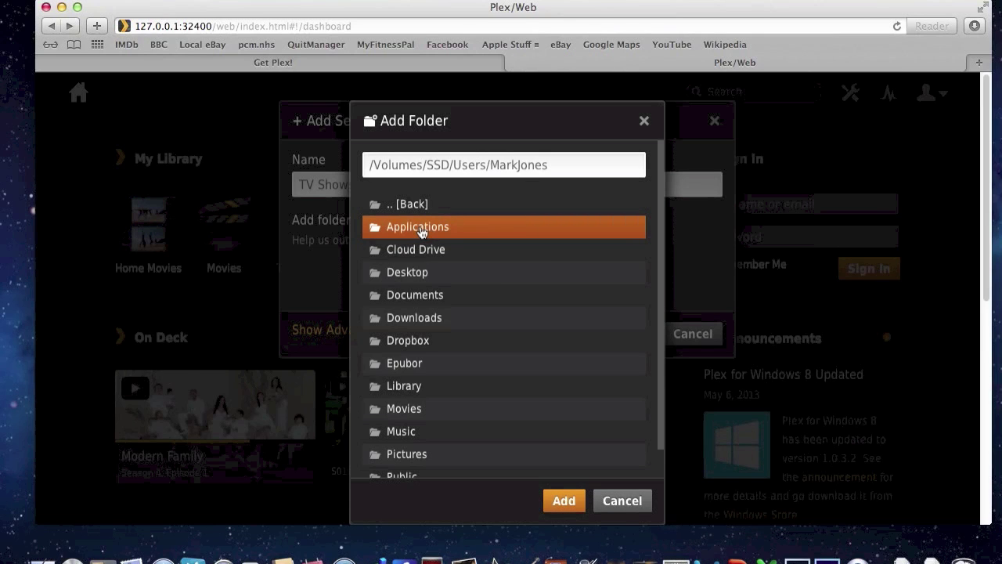
pyautogui.click(422, 273)
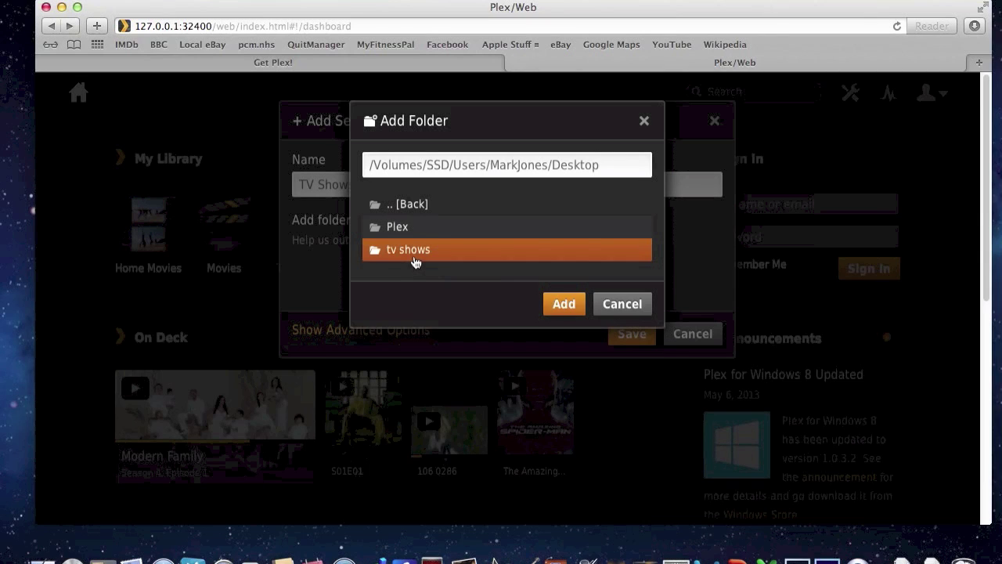
pyautogui.click(416, 250)
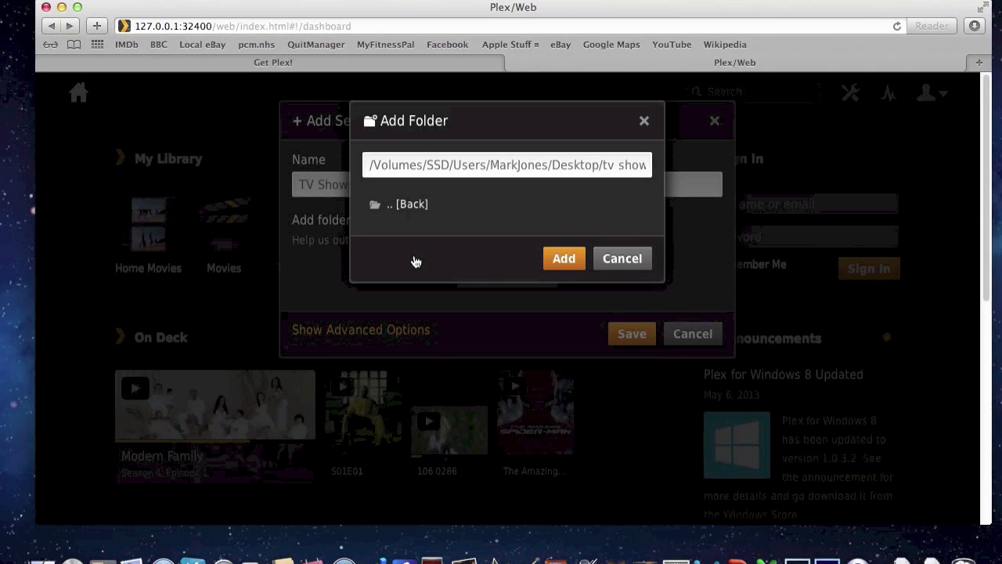
pyautogui.click(562, 259)
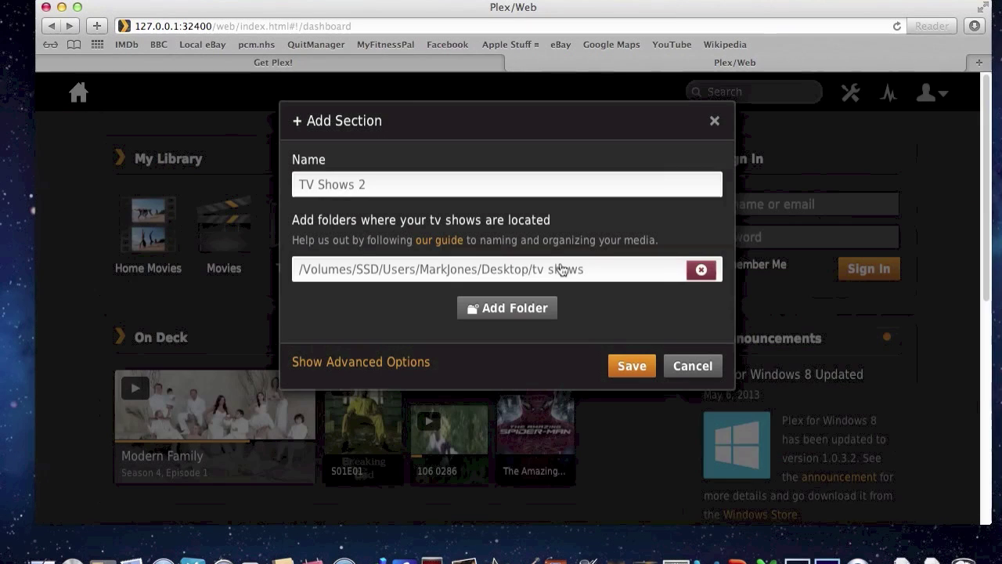
pyautogui.click(632, 367)
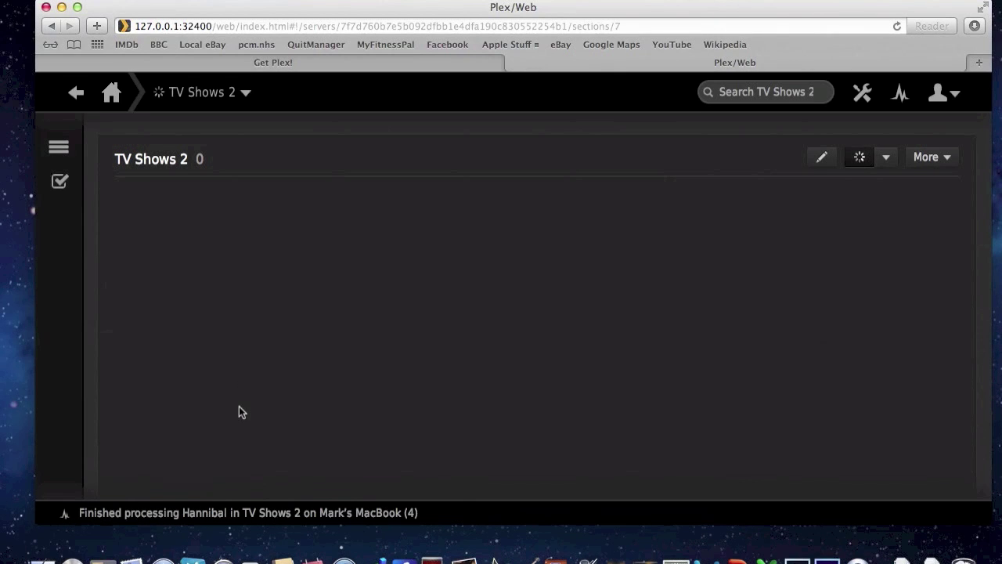
# Step: Open TV Shows 2 from the dashboard, inspect the Hannibal details and Season 1, and return to the show's page
pyautogui.click(76, 93)
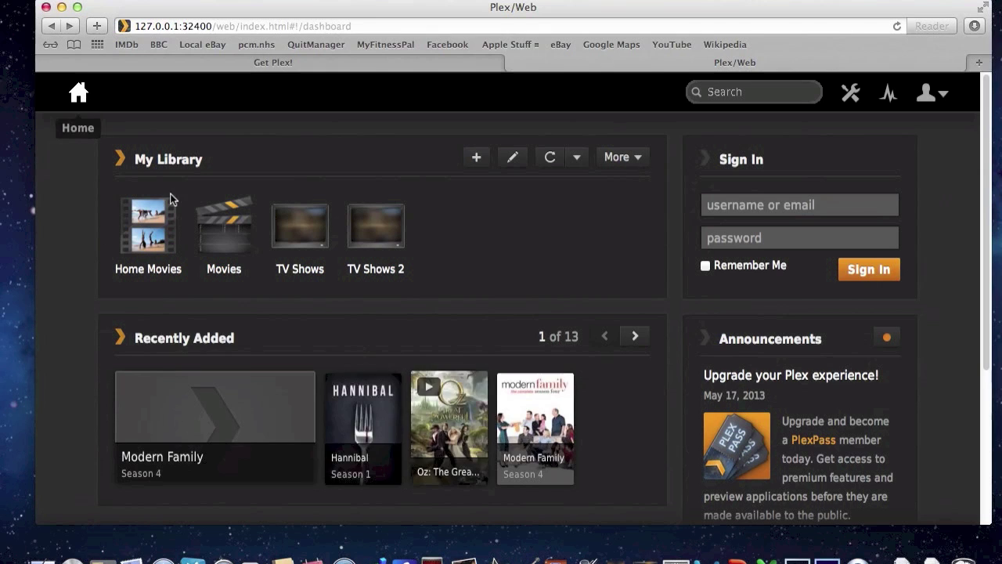
pyautogui.click(376, 243)
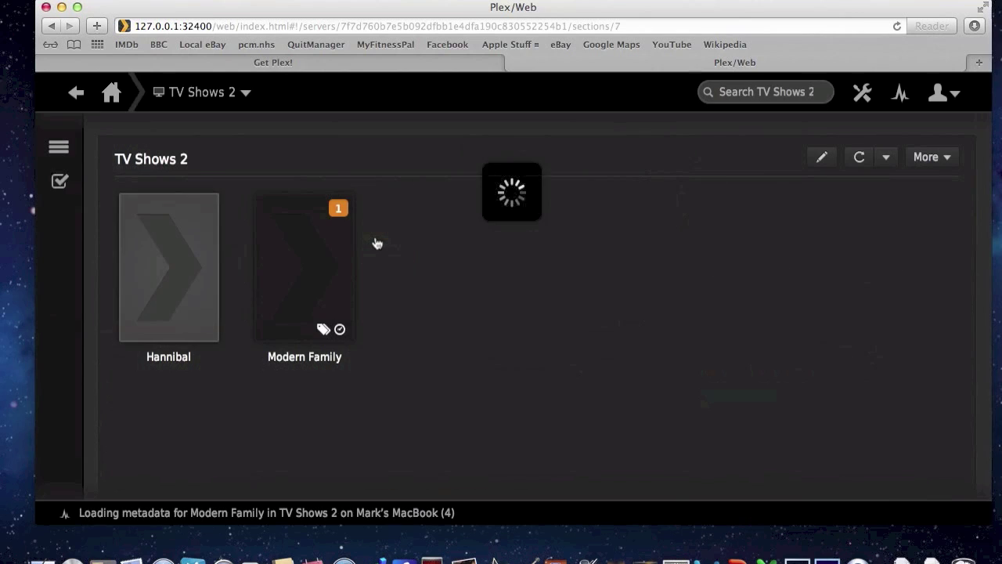
pyautogui.click(209, 294)
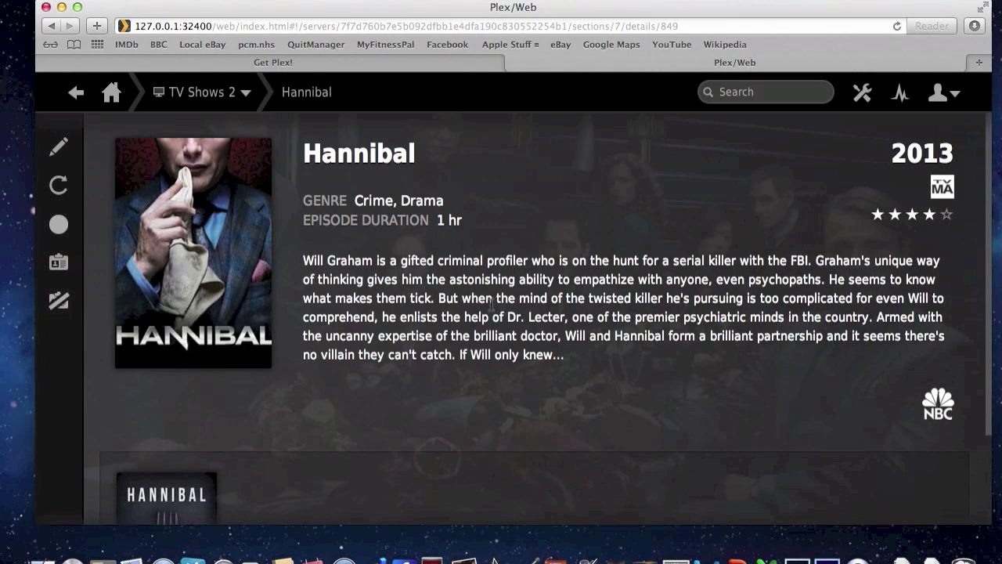
pyautogui.scroll(-3, 491, 305)
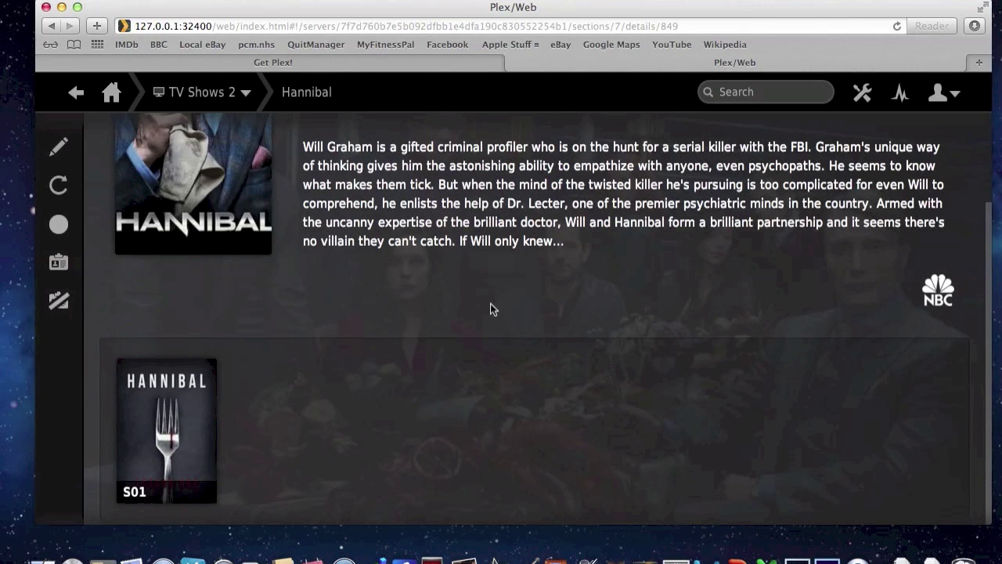
pyautogui.scroll(2, 490, 304)
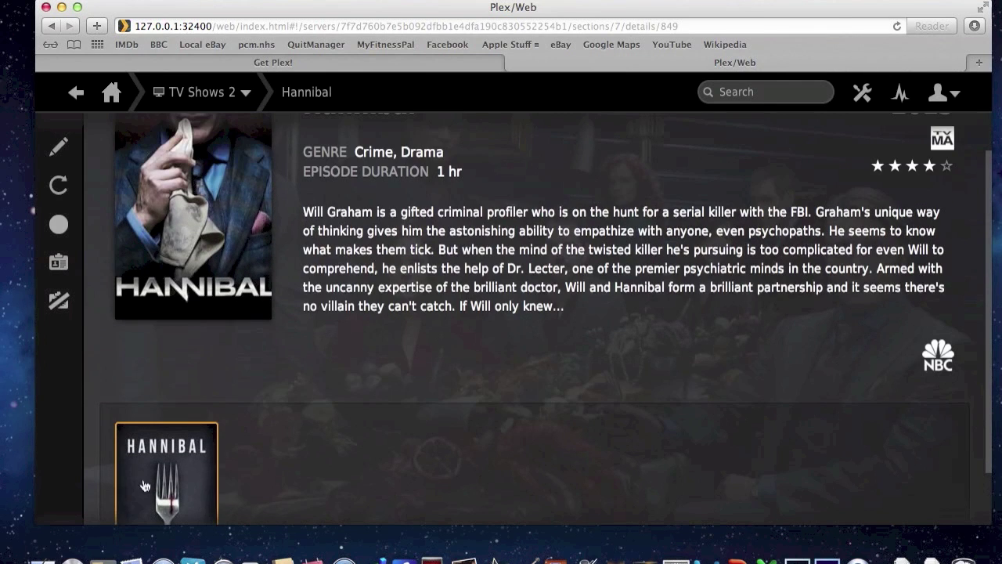
pyautogui.click(171, 476)
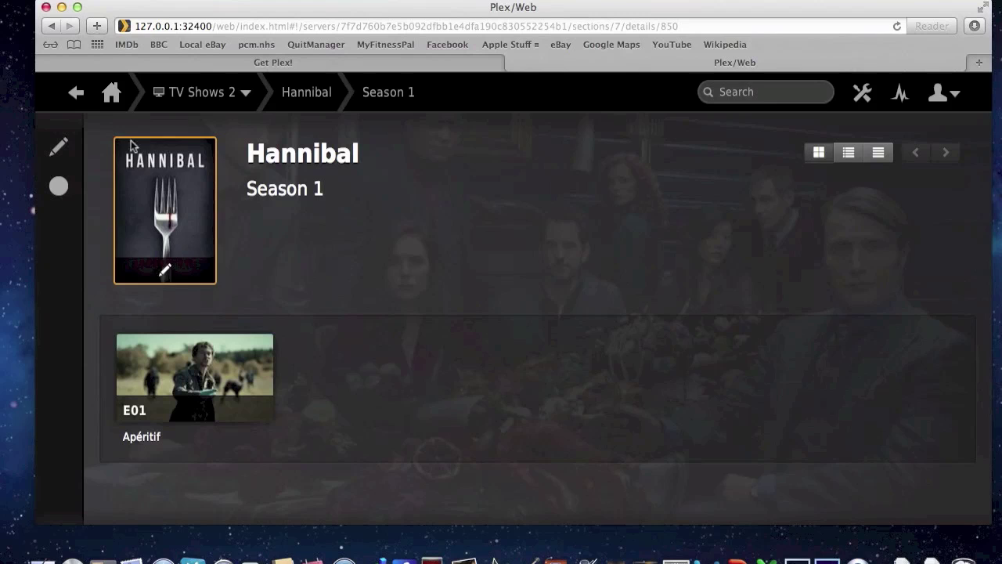
pyautogui.click(77, 93)
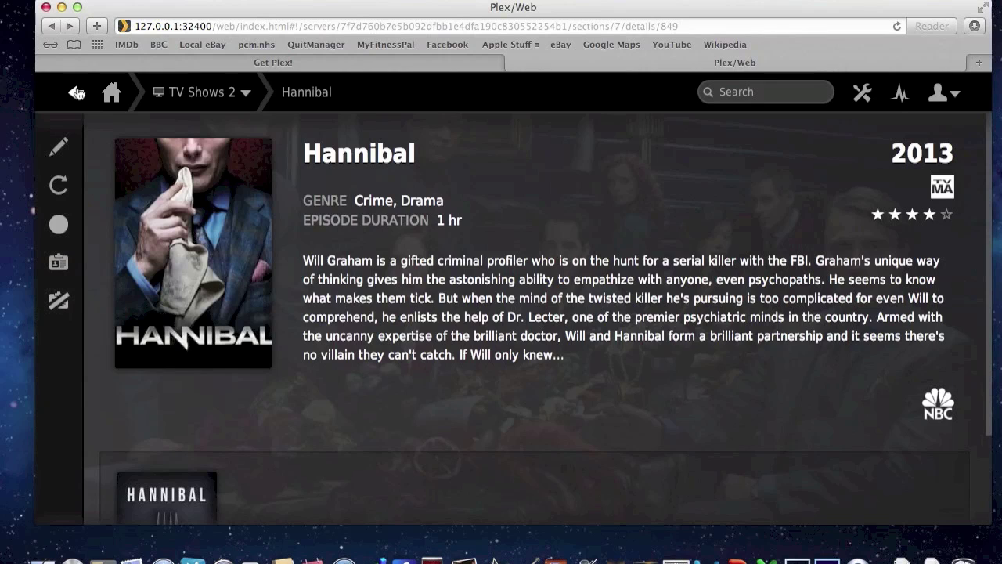
# Step: Return to the TV Shows 2 list, open Modern Family and view the episode in its Season 4
pyautogui.click(77, 93)
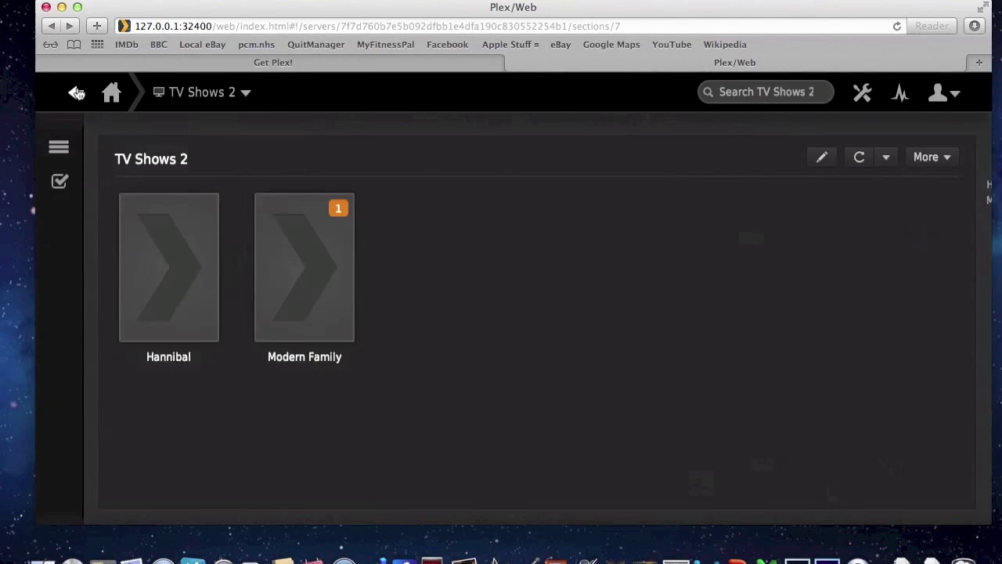
pyautogui.click(285, 278)
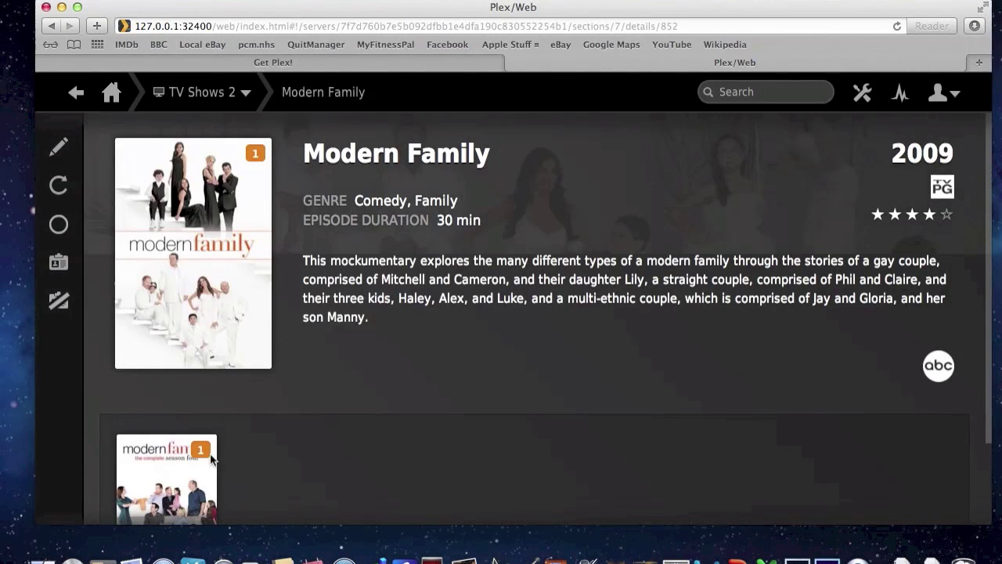
pyautogui.click(177, 487)
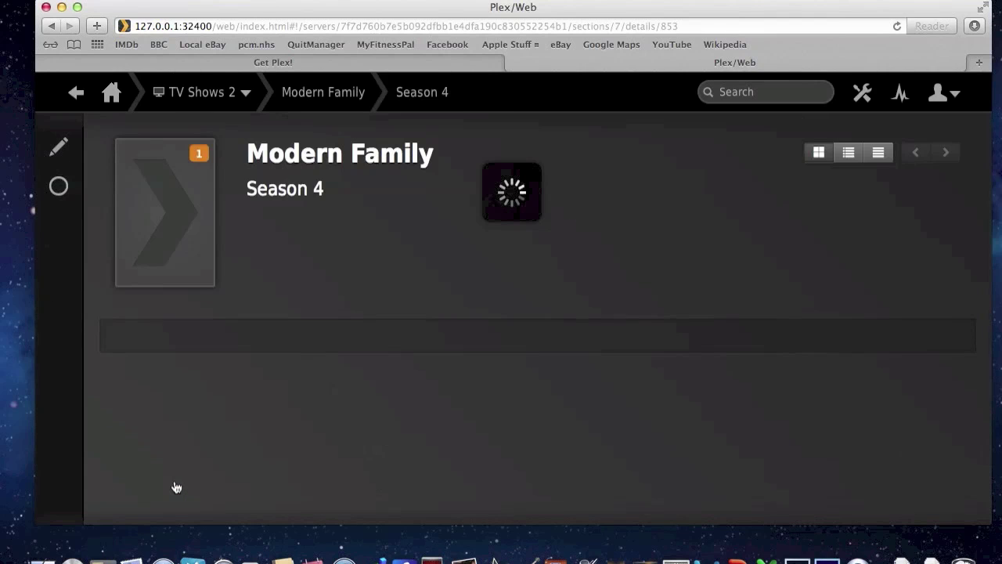
pyautogui.moveTo(179, 401)
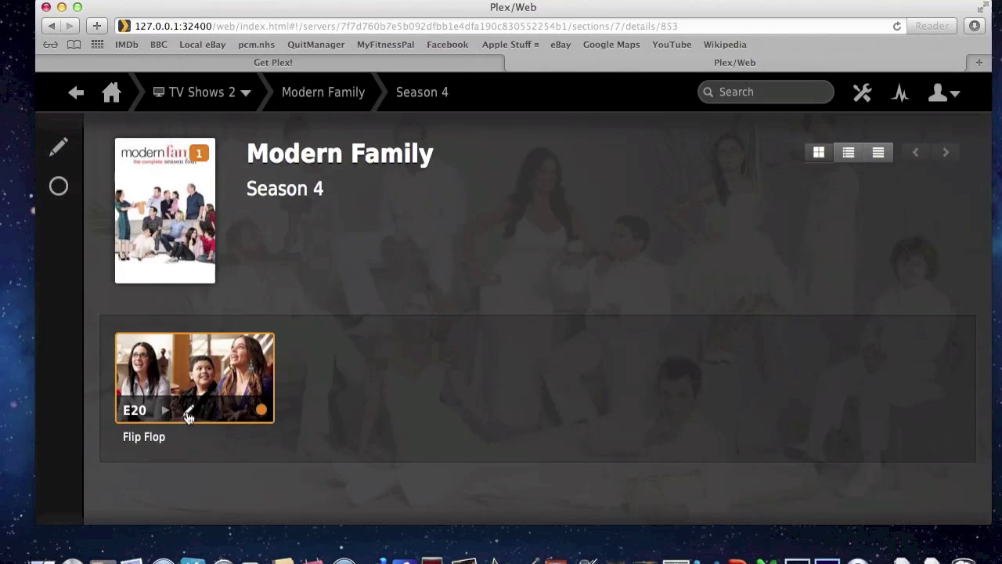
# Step: Browse the alternative poster artwork for Modern Family Season 4 and close the selection without choosing another image
pyautogui.moveTo(180, 217)
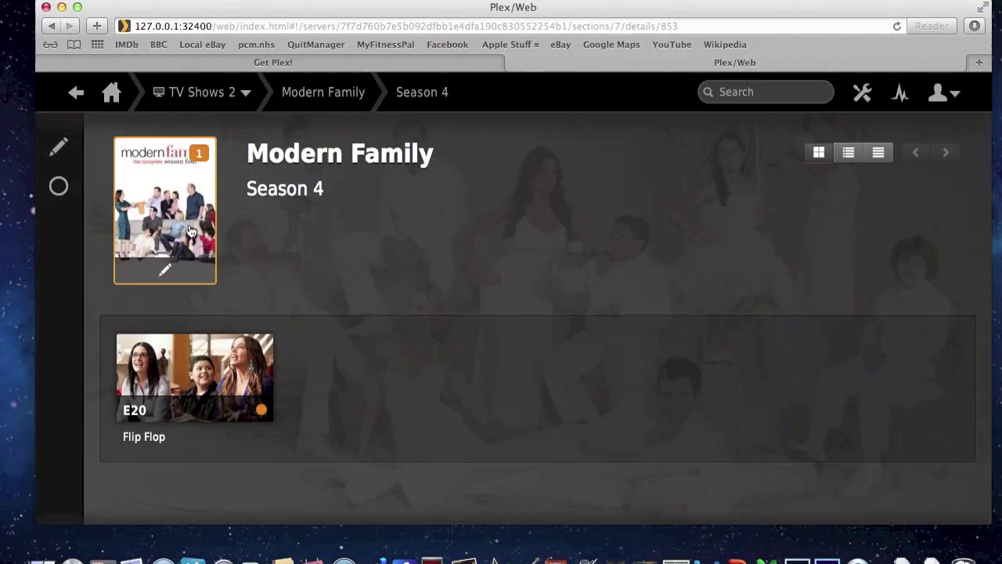
pyautogui.click(179, 217)
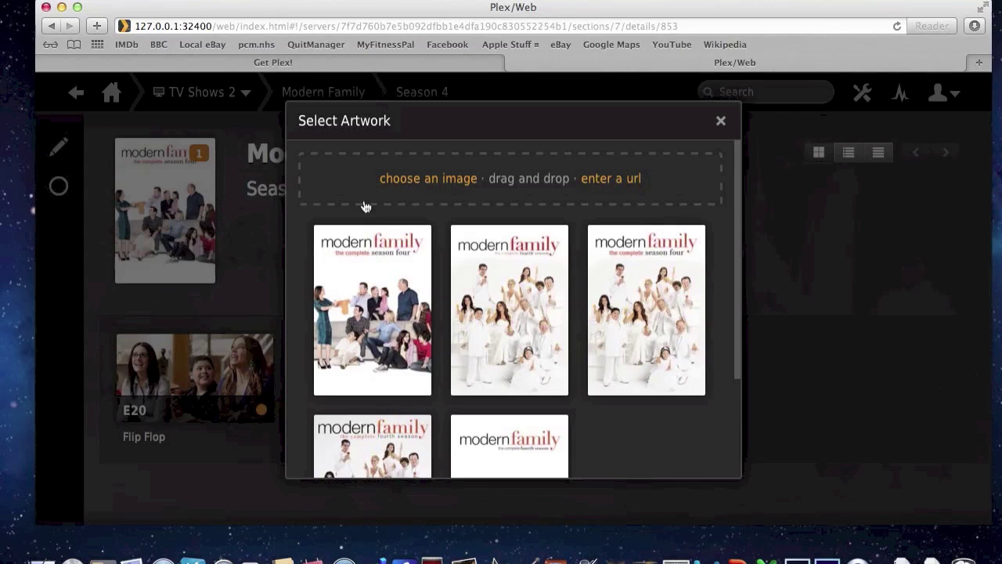
pyautogui.scroll(-3, 467, 317)
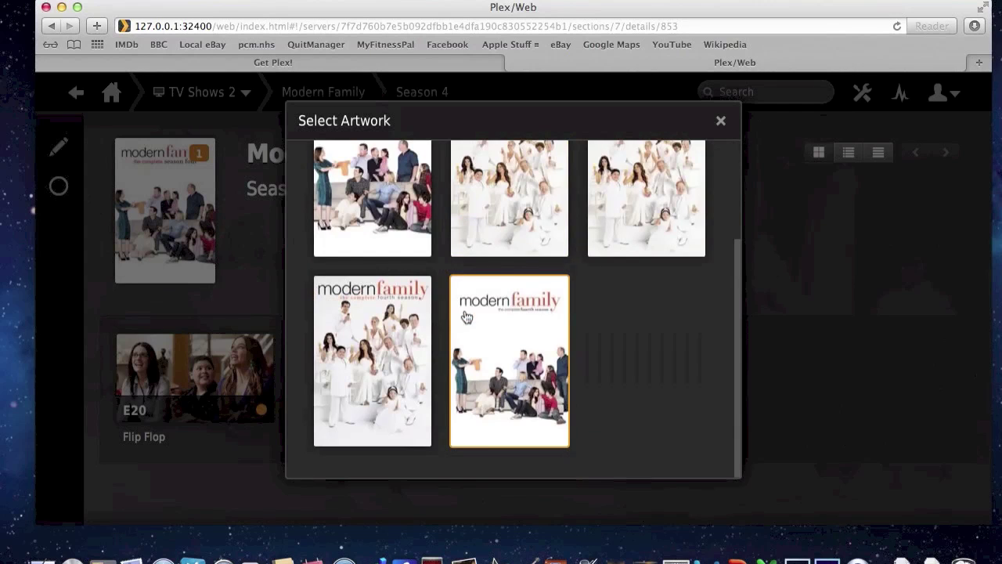
pyautogui.scroll(3, 467, 316)
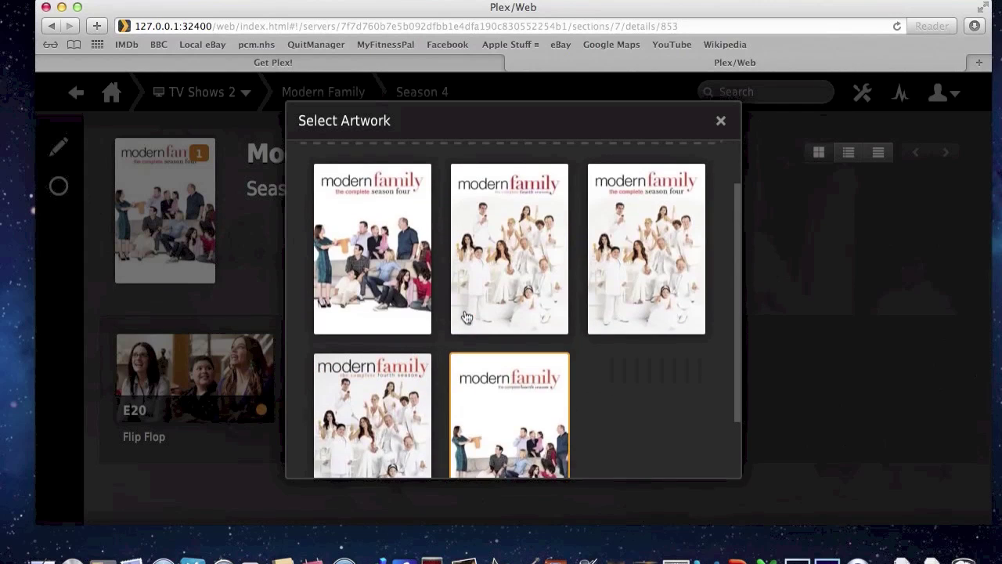
pyautogui.click(720, 121)
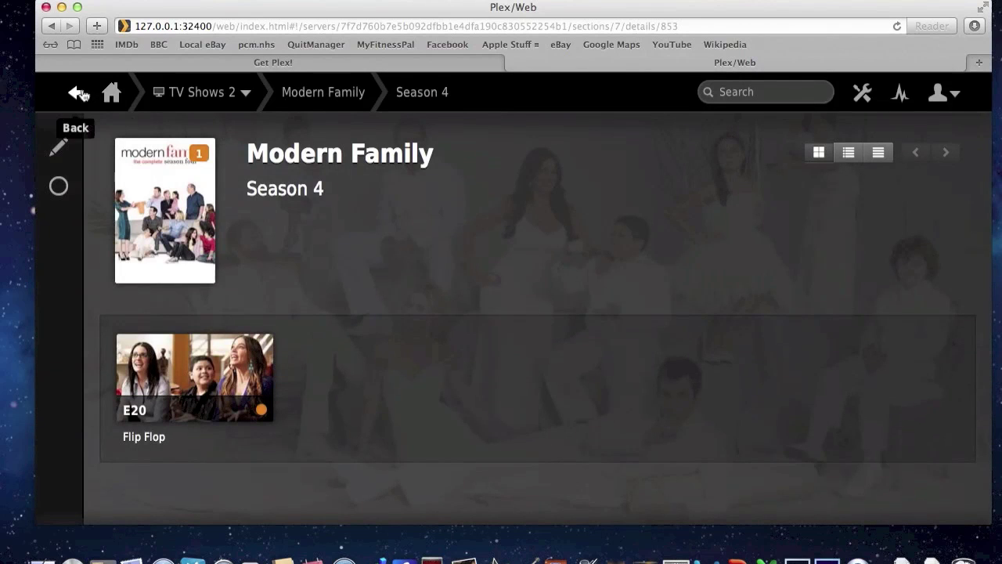
# Step: Go back from Season 4 through the Modern Family page and the TV Shows 2 list to the dashboard
pyautogui.click(79, 93)
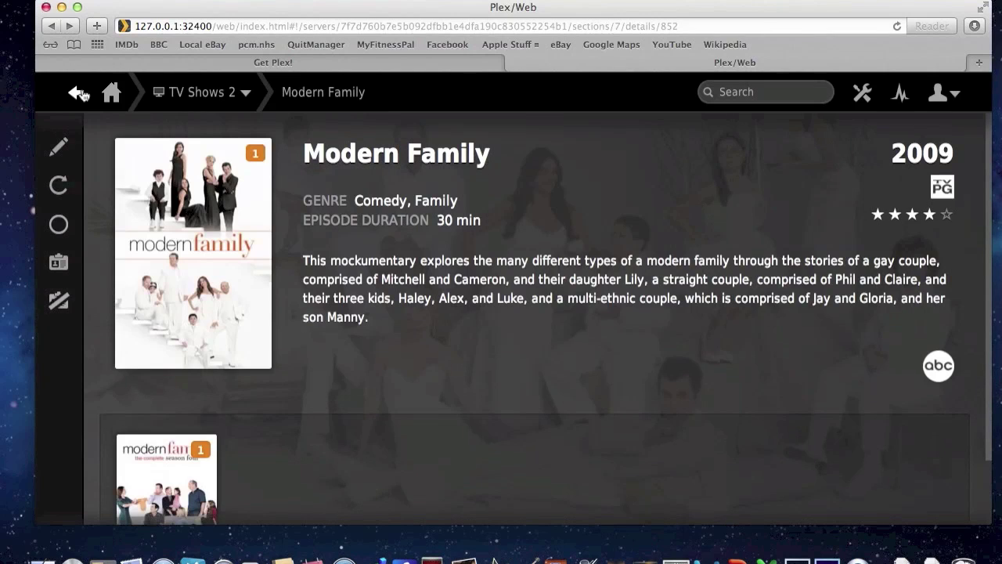
pyautogui.click(79, 93)
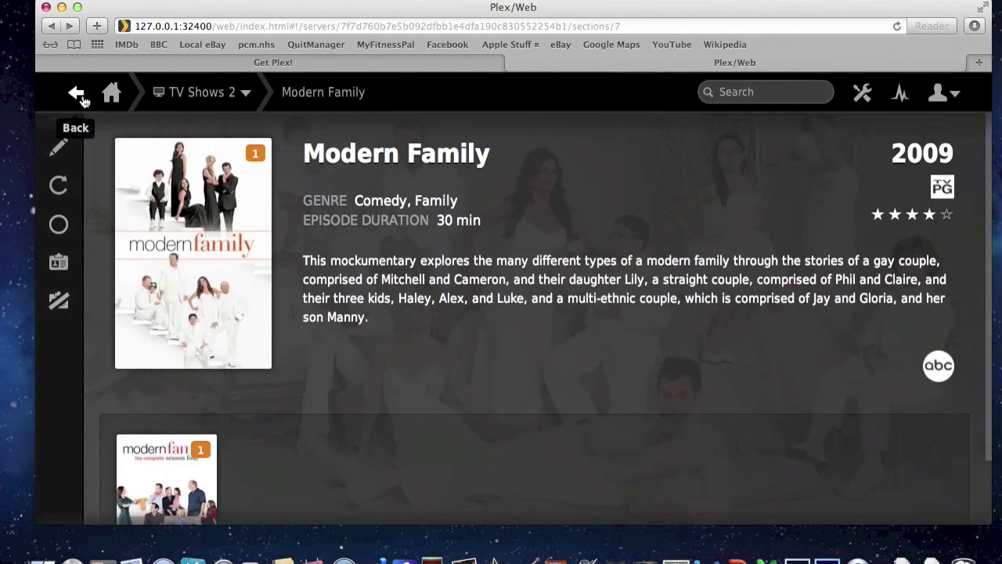
pyautogui.click(79, 99)
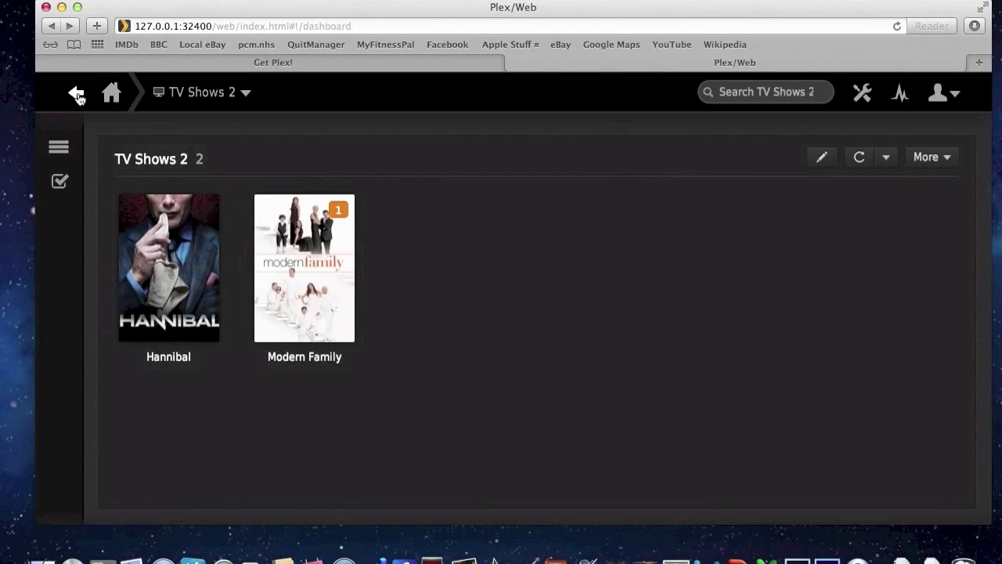